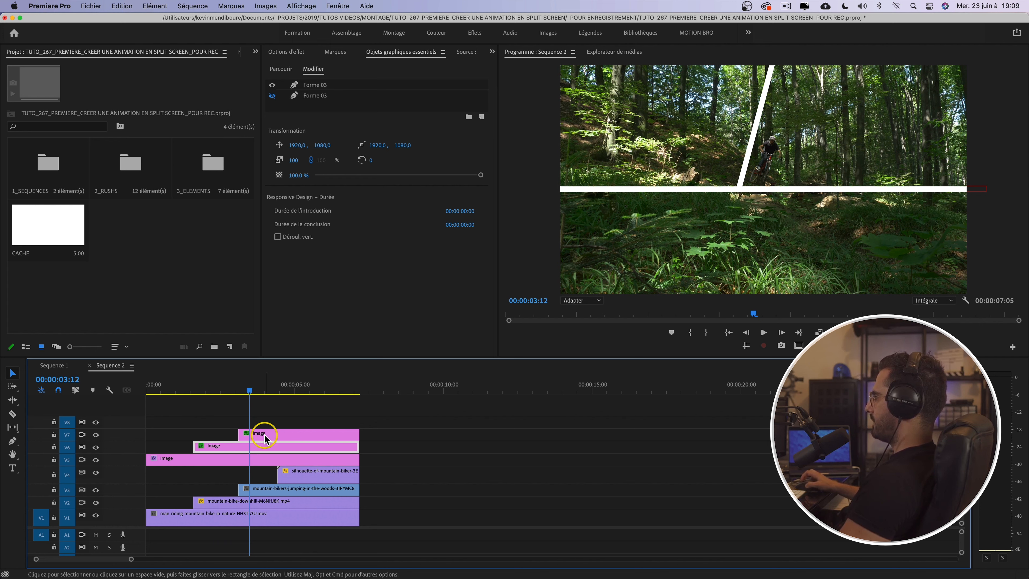
On the topmost graphic, hide the first Forme 03, show the second, and rotate and reposition it as a slanted divider in the lower half
click(261, 436)
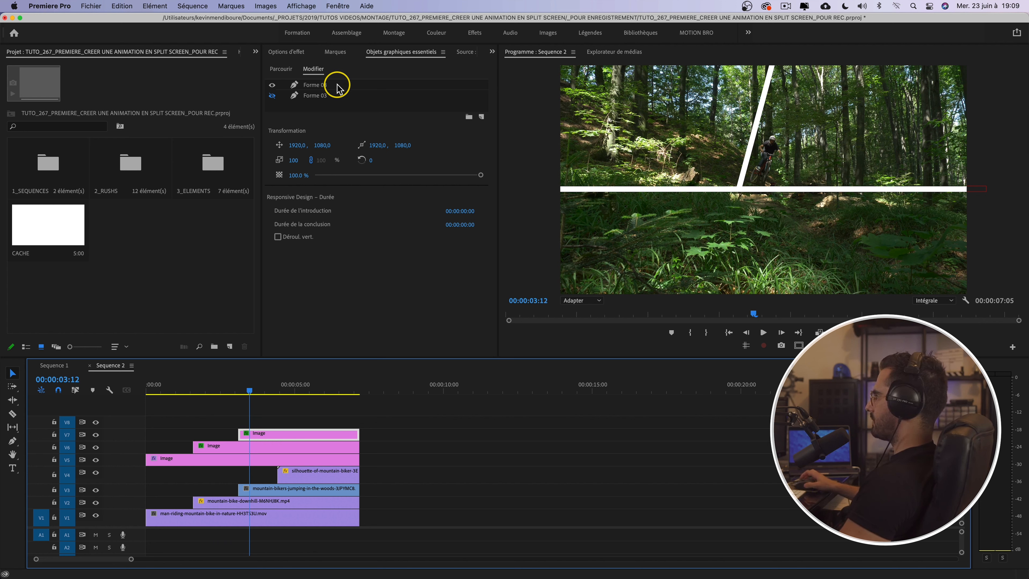
click(272, 96)
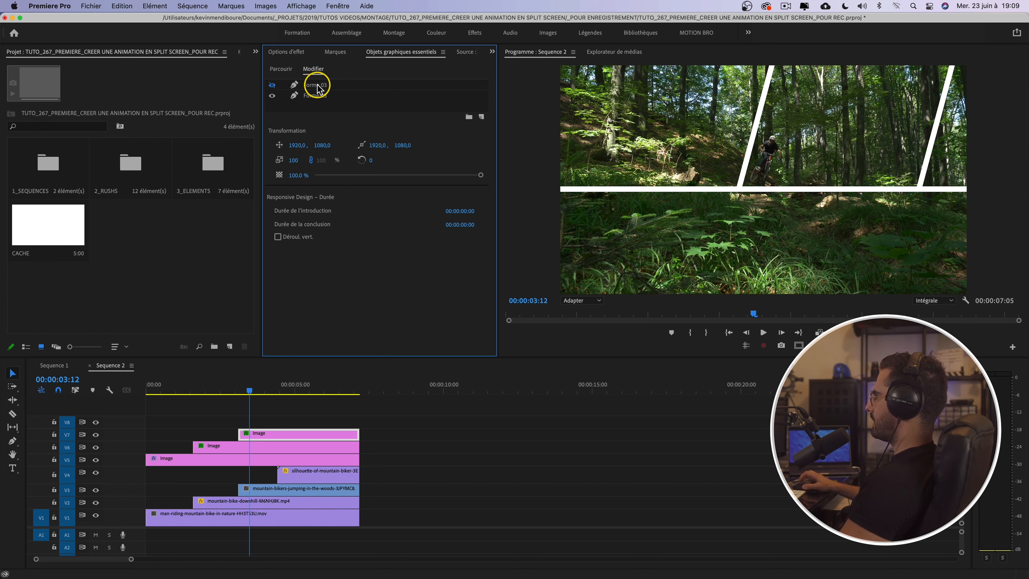
click(319, 97)
drag(322, 206, 298, 201)
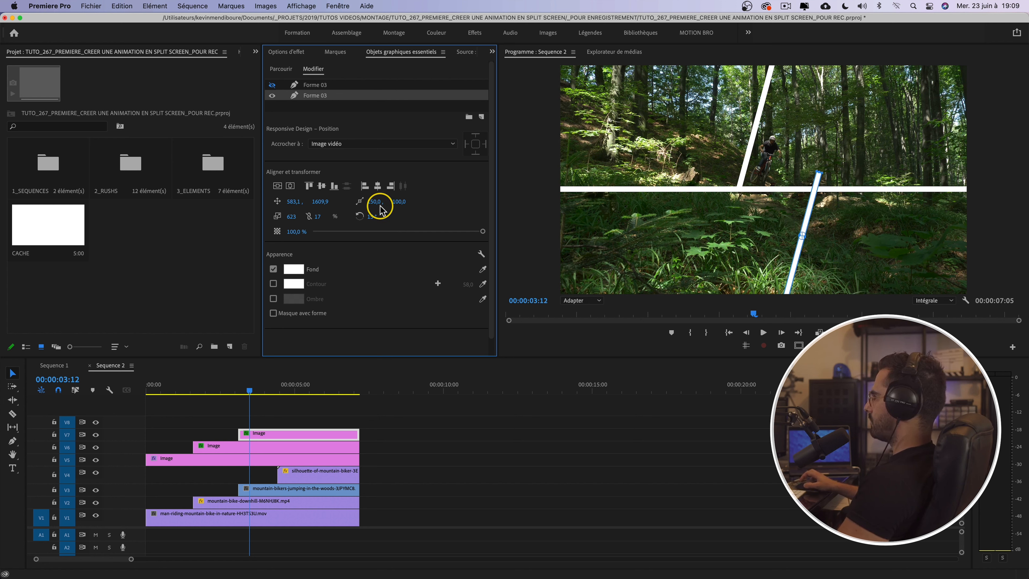
drag(369, 216, 370, 216)
drag(399, 202, 402, 201)
drag(320, 205, 291, 201)
click(660, 212)
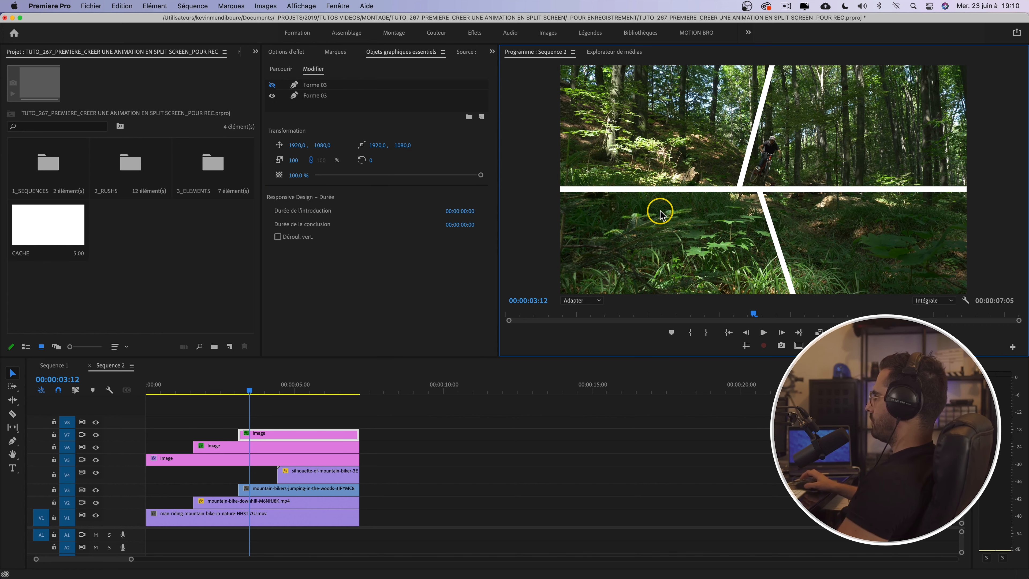
Scale the man-riding-mountain-bike clip to 55.8 and position it at 980.2, 586.3 to fit the upper-left panel
drag(233, 390, 180, 379)
click(183, 519)
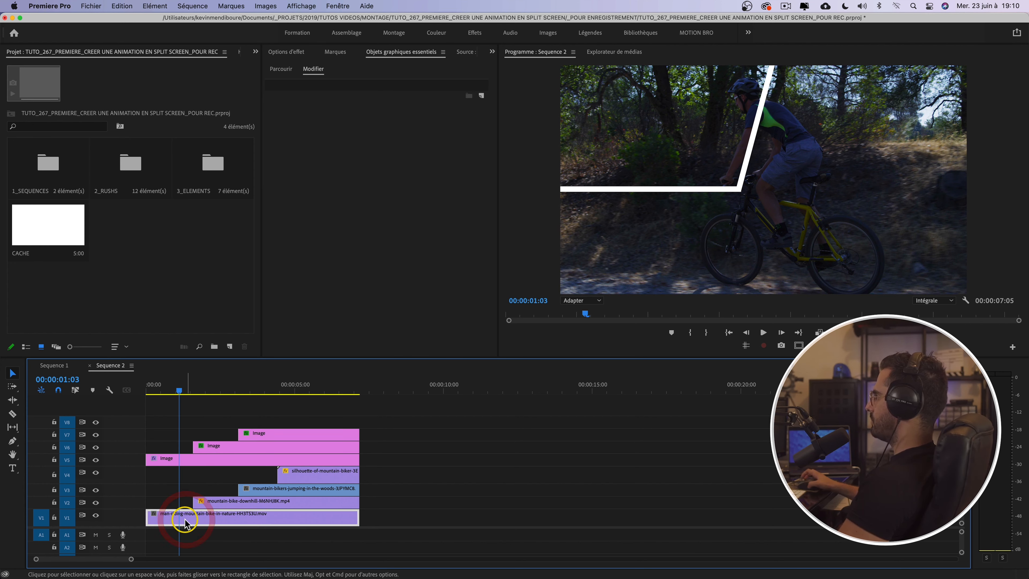
click(283, 53)
drag(342, 114, 334, 110)
click(329, 93)
drag(747, 153, 777, 127)
Draw a four-point opacity mask on the man-riding-mountain-bike clip, following the white lines of the upper-left panel
click(317, 187)
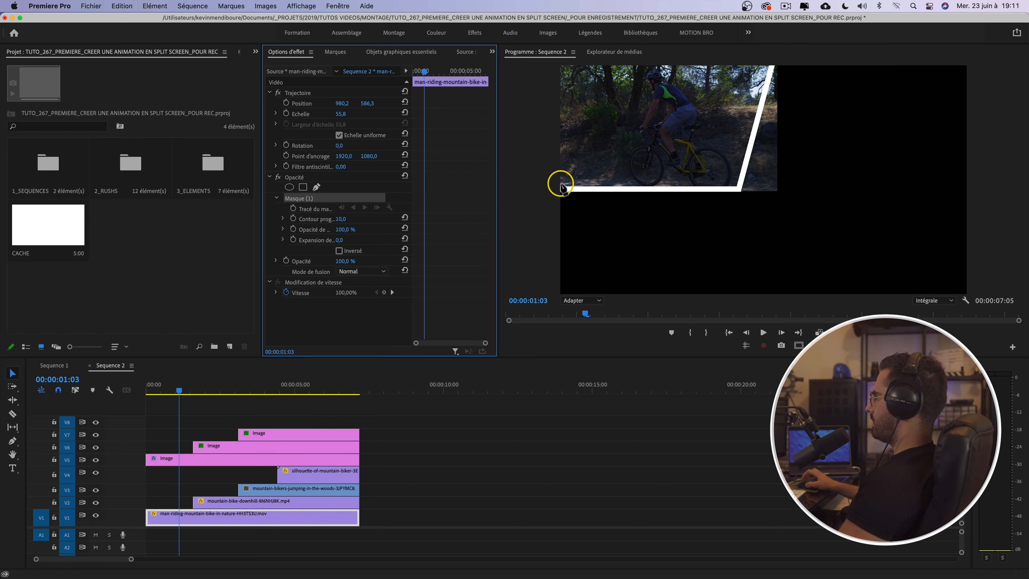
click(558, 189)
click(739, 189)
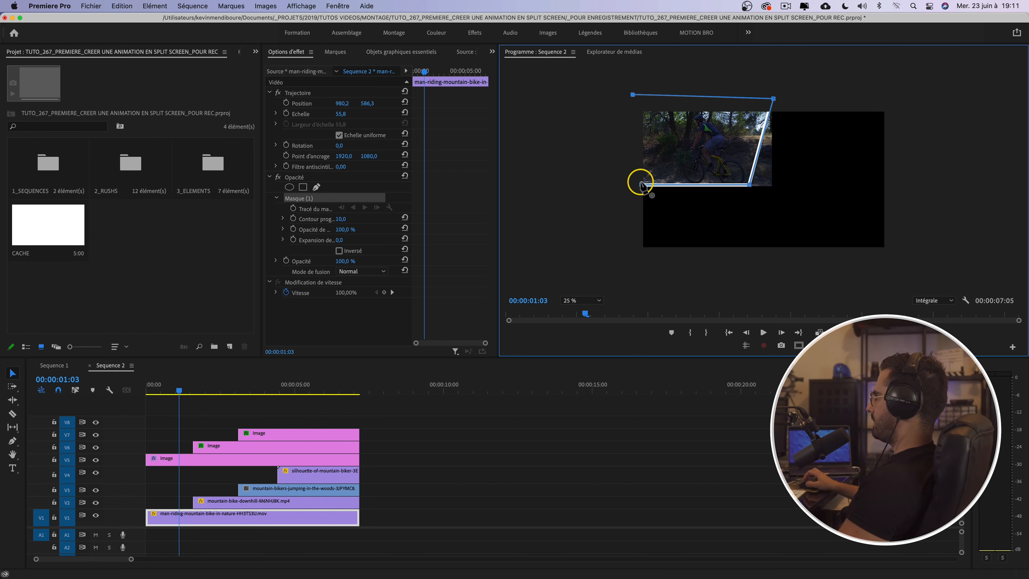
click(642, 185)
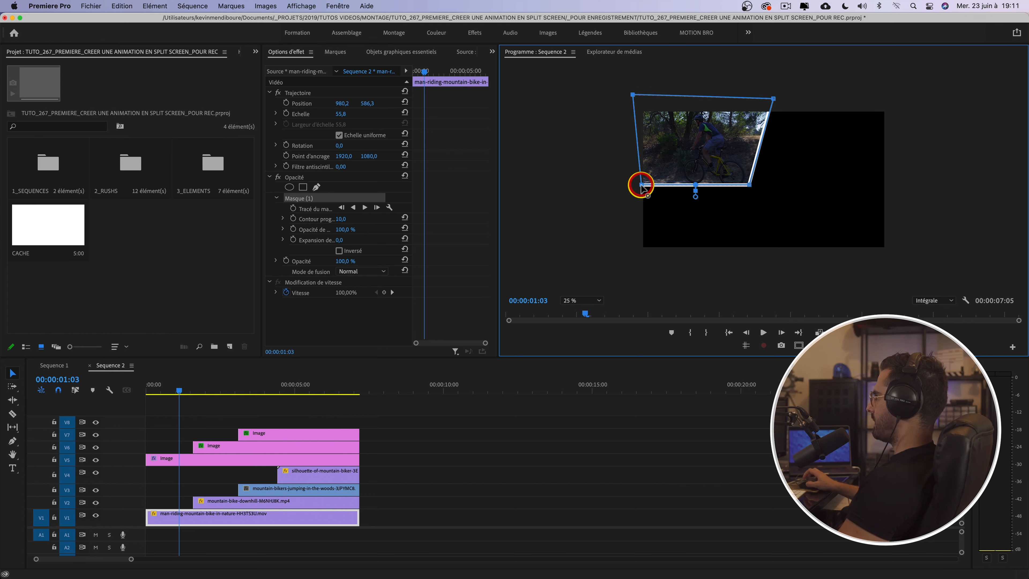
click(564, 300)
click(575, 309)
click(420, 441)
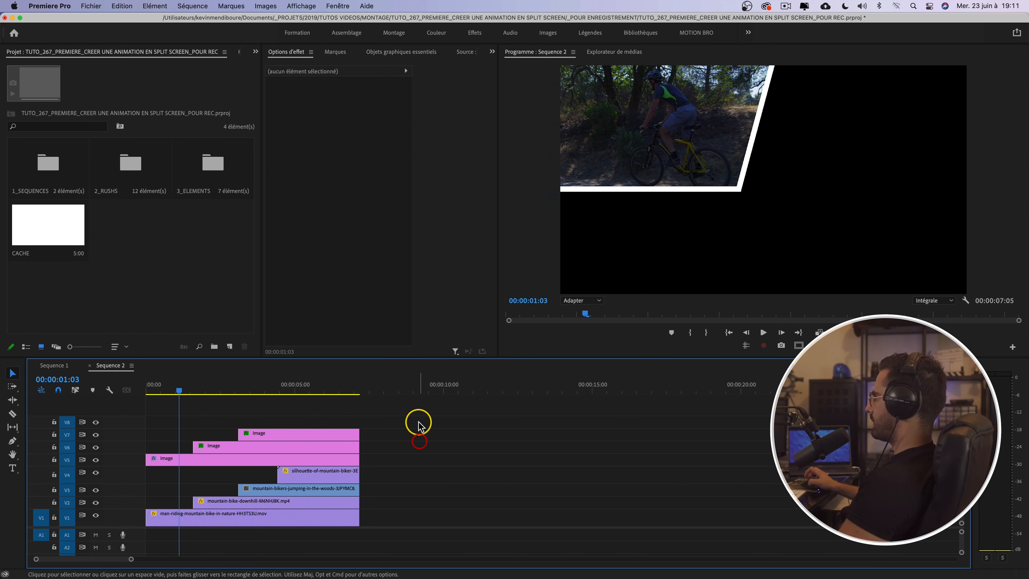
Play and scrub through Sequence 2 to review the masked split-screen panels
drag(159, 381, 85, 379)
key(space)
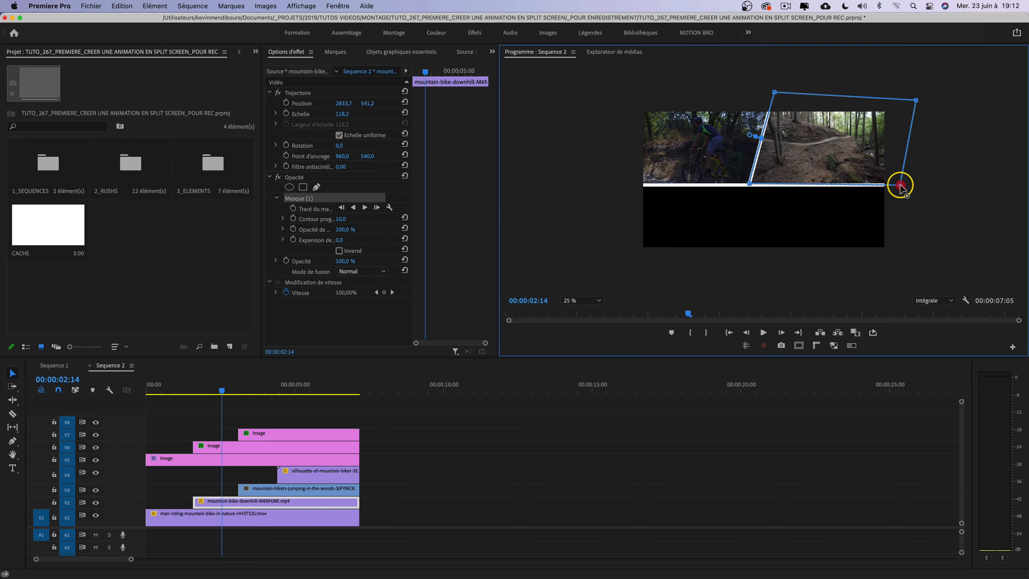
click(303, 197)
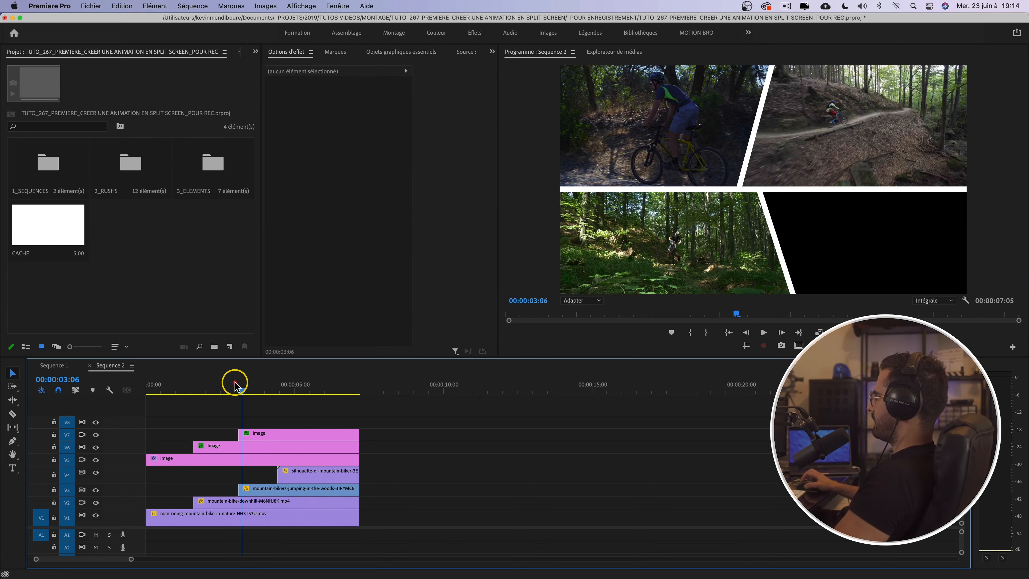
drag(235, 384, 169, 382)
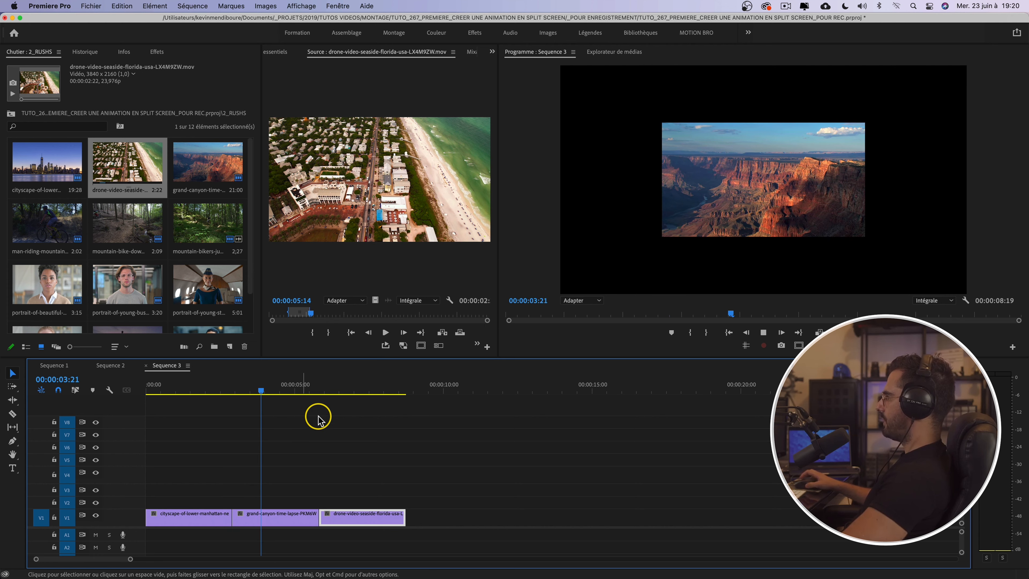
In Sequence 3, scale the grand-canyon time-lapse clip up to fill the frame and preview the drone clip
click(276, 384)
click(294, 517)
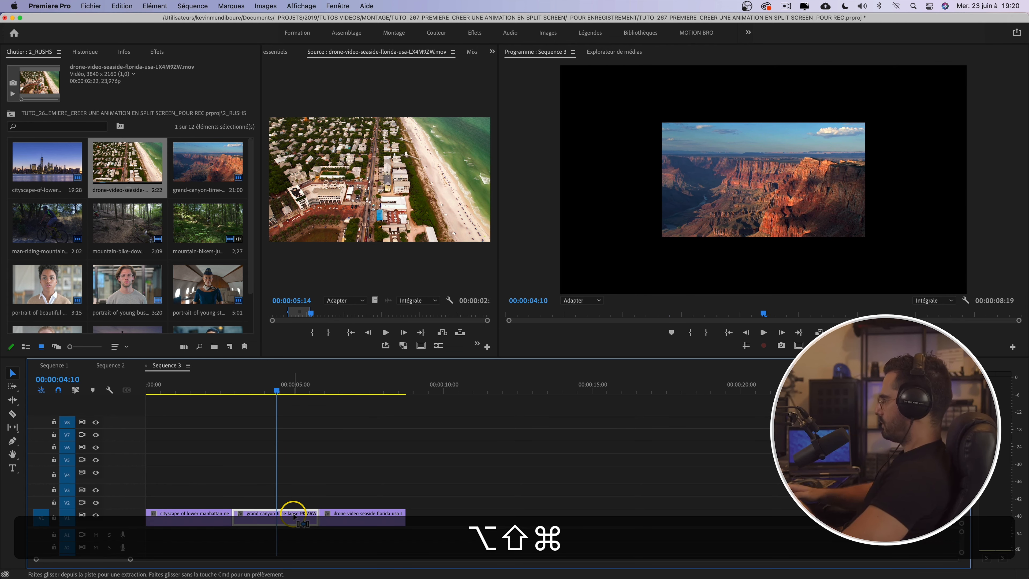
key(alt+shift+super+g)
click(342, 383)
key(space)
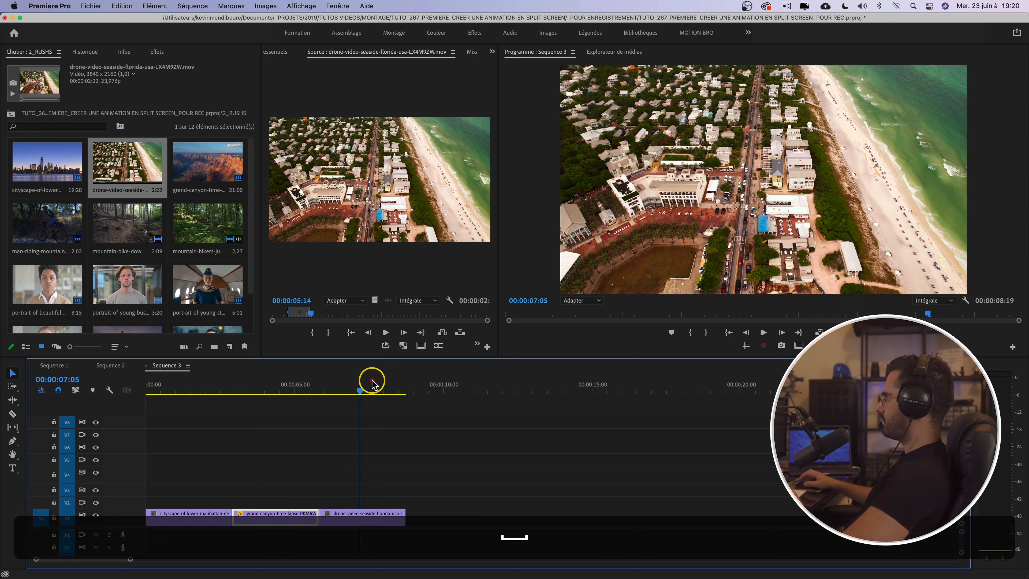
Stack the grand-canyon clip on V2 and the drone seaside clip on V3, above the cityscape clip at the sequence start
drag(374, 383, 172, 383)
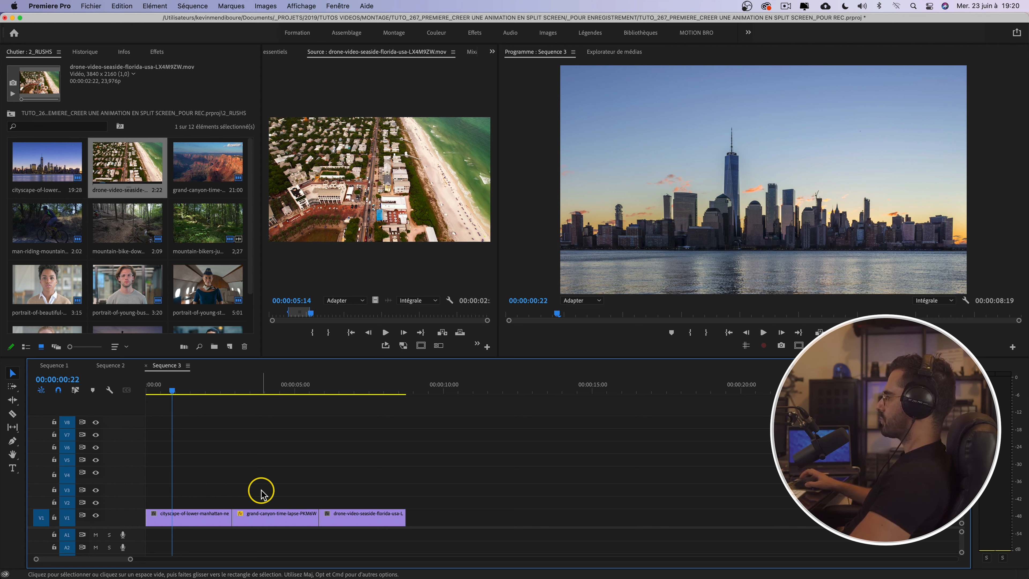
drag(266, 517, 131, 499)
drag(349, 518, 164, 491)
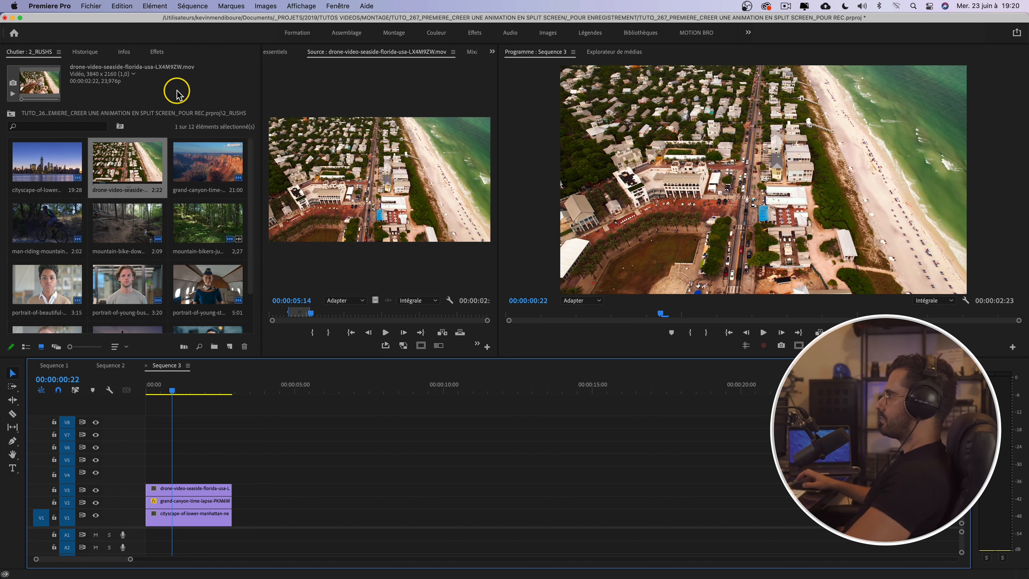
Find the Recadrage video effect by searching "recadr" and apply it to all three stacked clips
click(158, 52)
click(75, 66)
text(r)
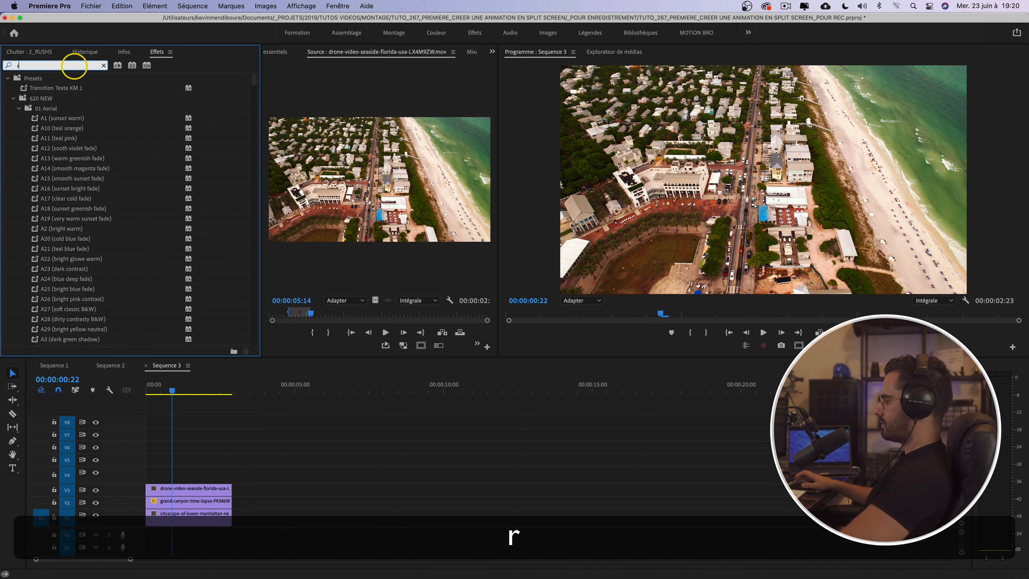
text(ecadr)
drag(47, 137, 173, 527)
drag(51, 141, 67, 144)
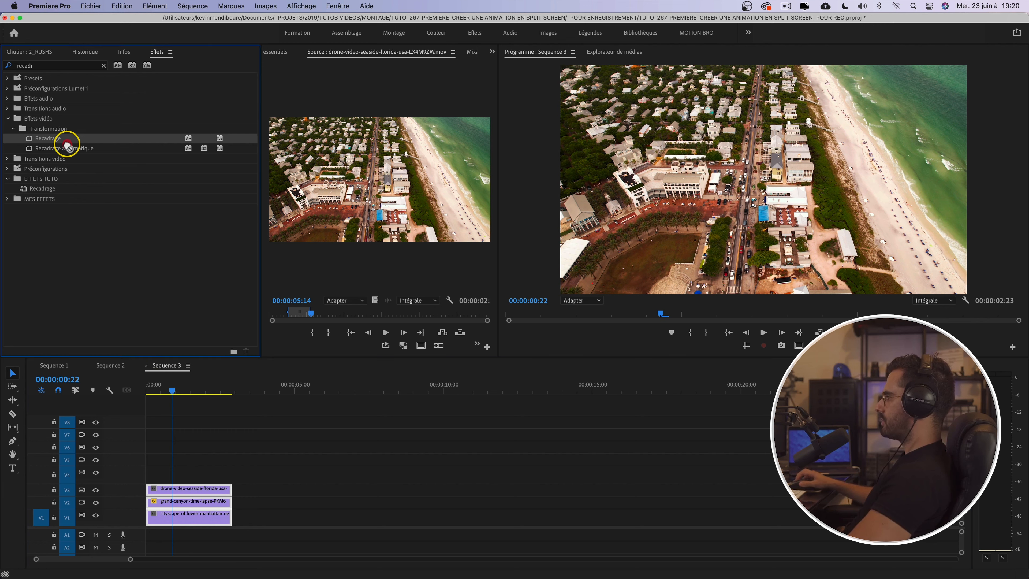
drag(161, 464, 172, 489)
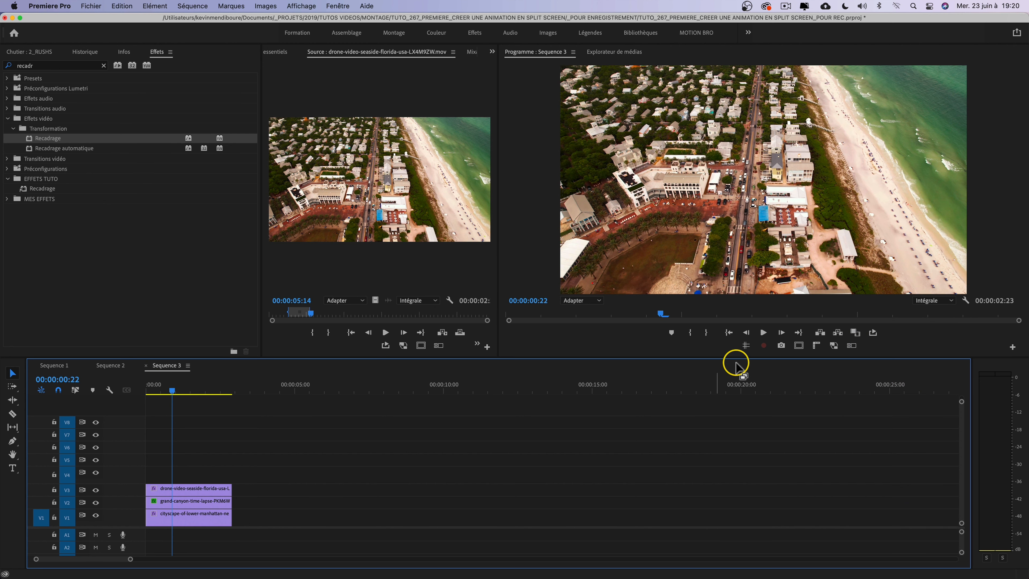
Enable safe margins and rulers in the program monitor and place horizontal guides at about 630 and 1500 to form three bands
click(799, 347)
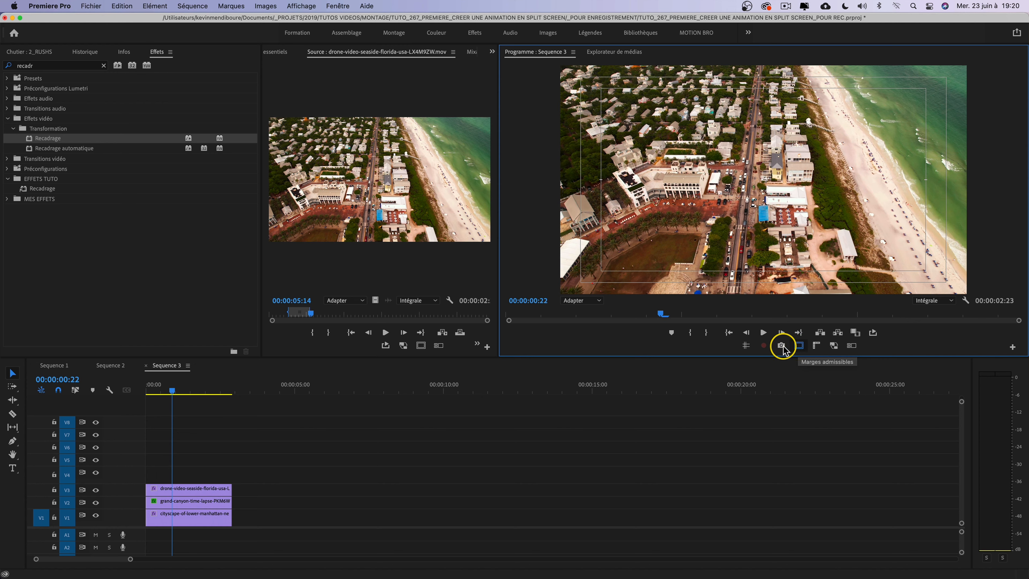
click(817, 347)
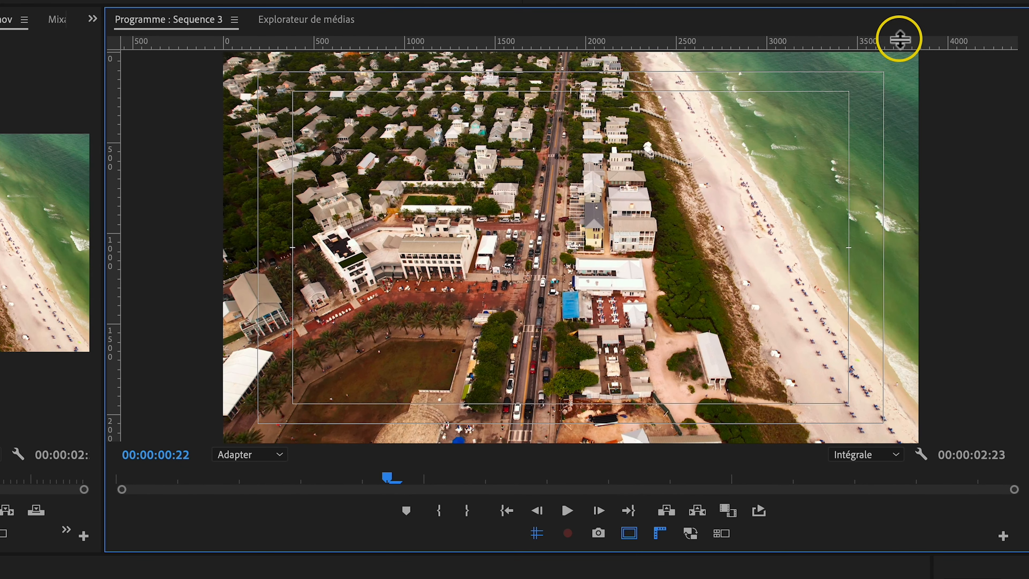
drag(905, 40, 895, 163)
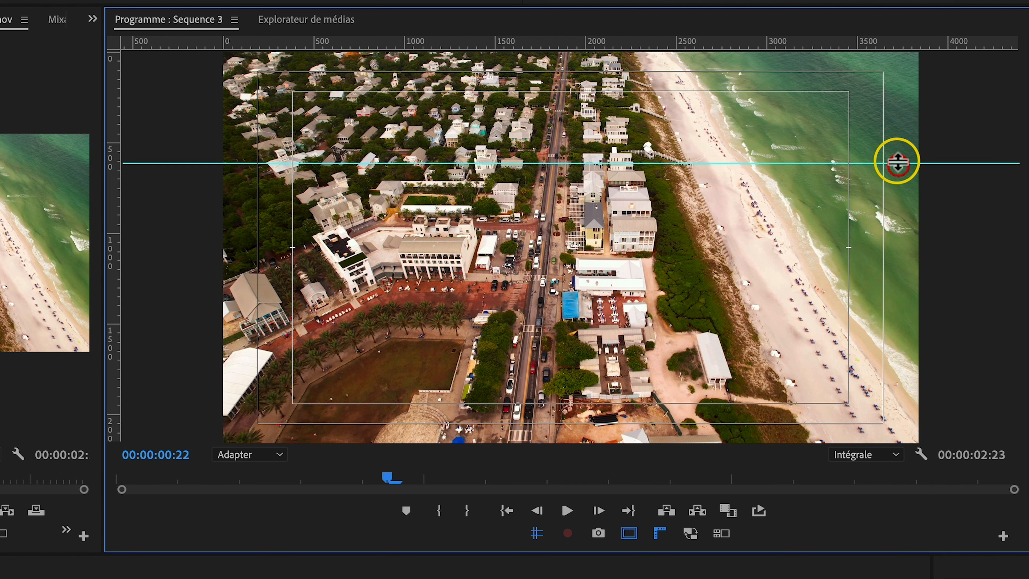
drag(890, 42, 868, 323)
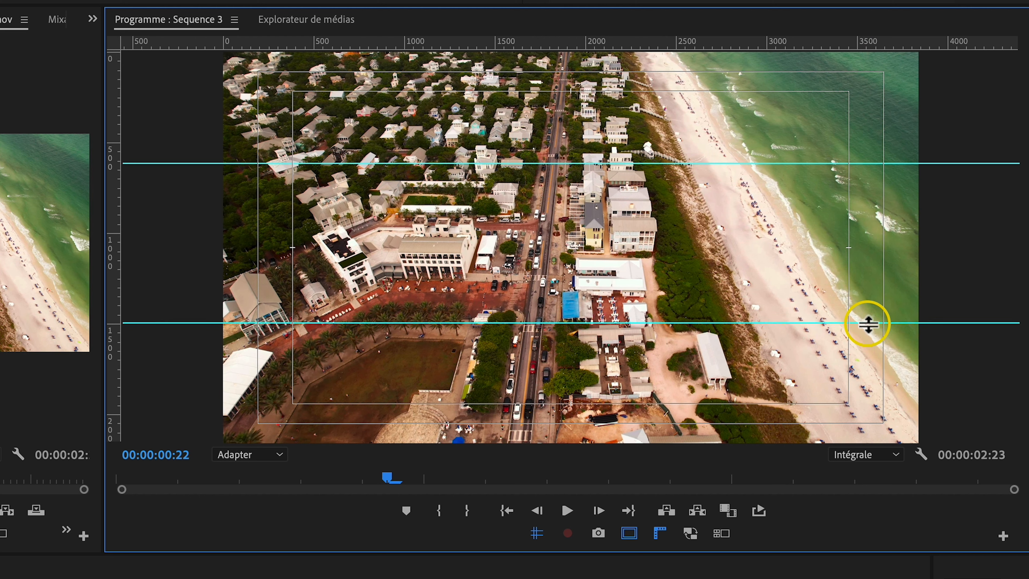
drag(878, 163, 876, 166)
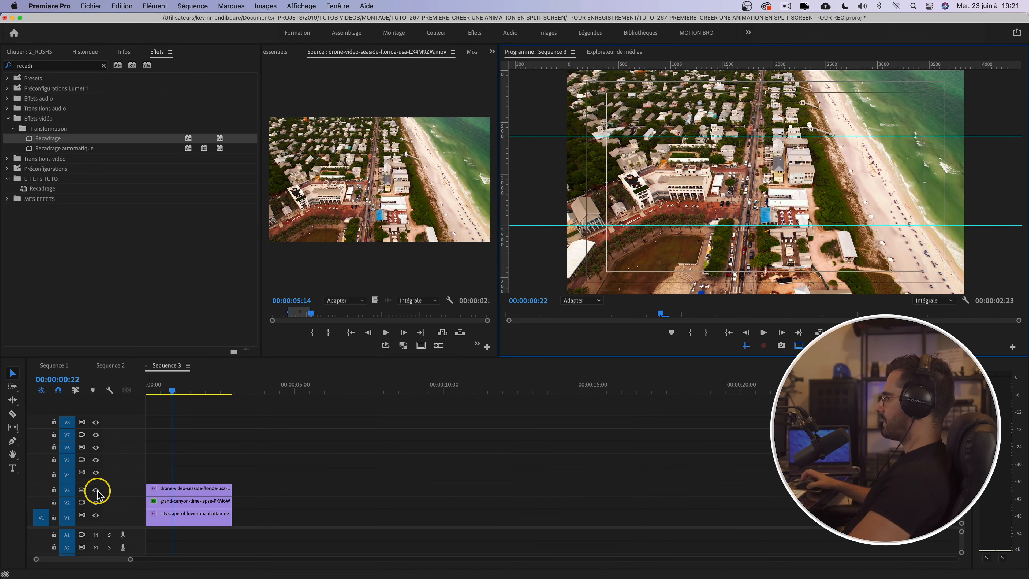
Hide tracks V3 and V2 and move the cityscape clip down to a vertical position of 1461
click(96, 489)
click(96, 502)
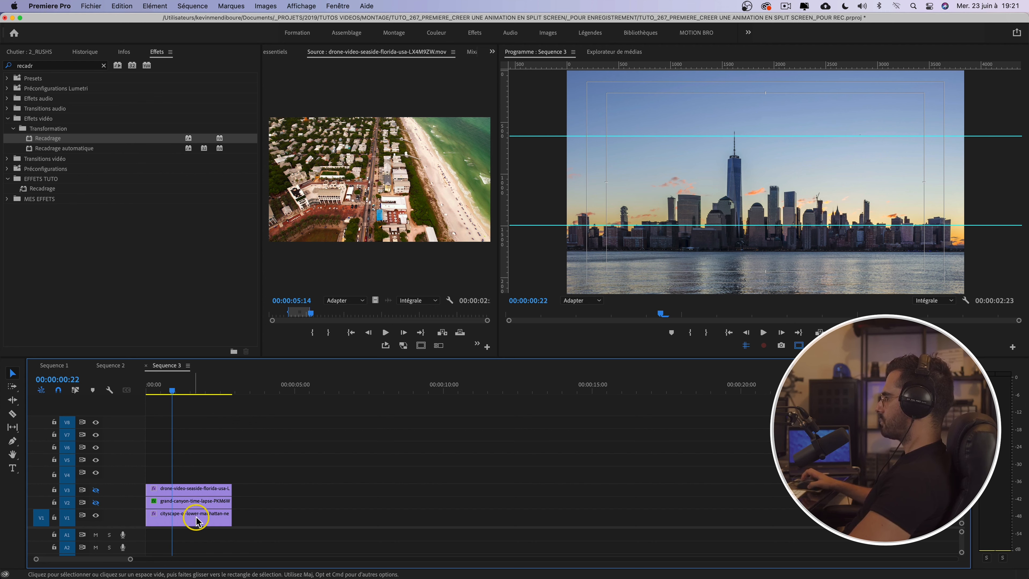
click(307, 483)
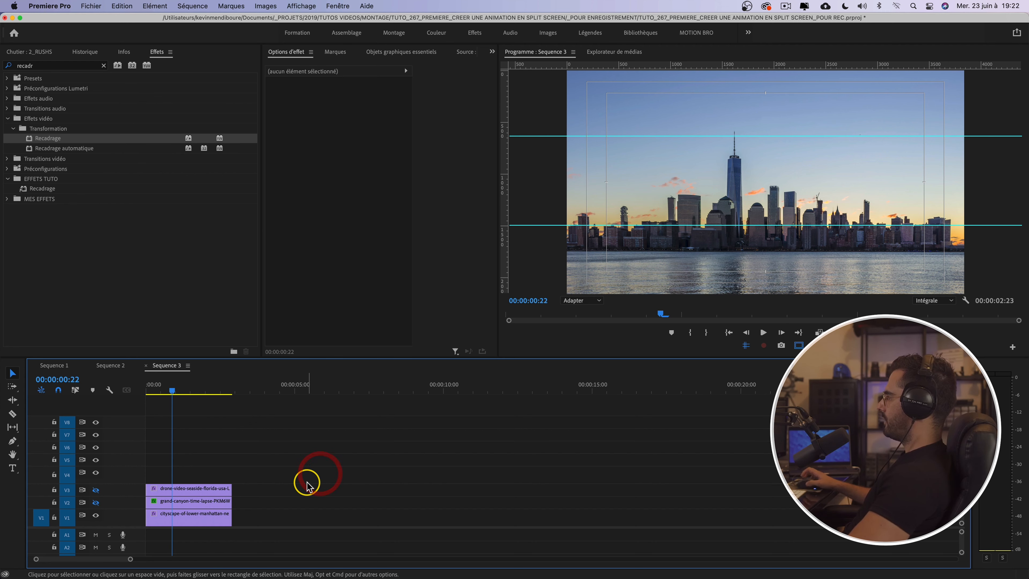
click(185, 515)
mouse_move(369, 104)
mouse_down()
mouse_move(529, 105)
mouse_move(365, 103)
mouse_up()
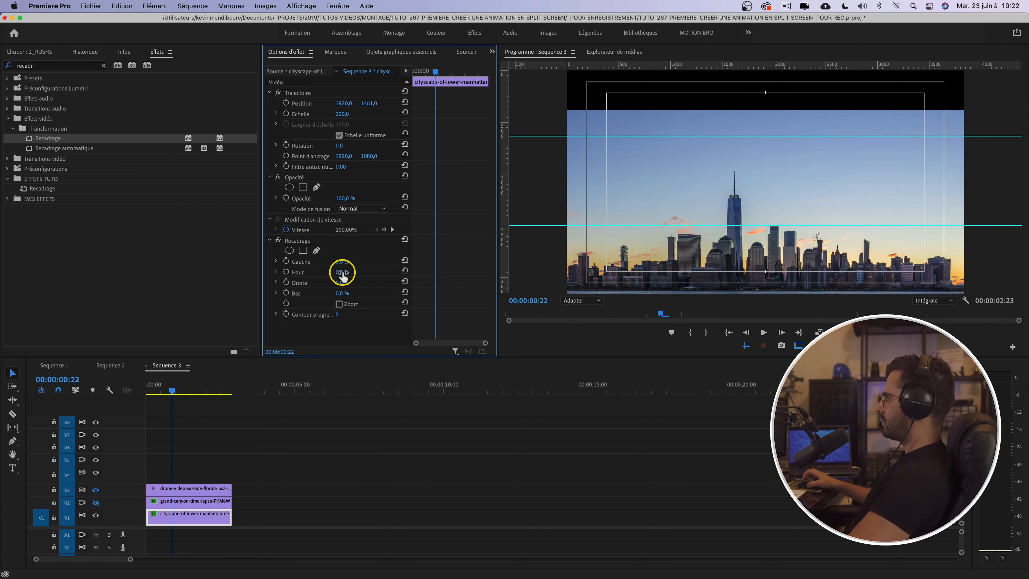
Crop the top of the cityscape clip by 52% and adjust its vertical position to 1456
drag(342, 271, 341, 272)
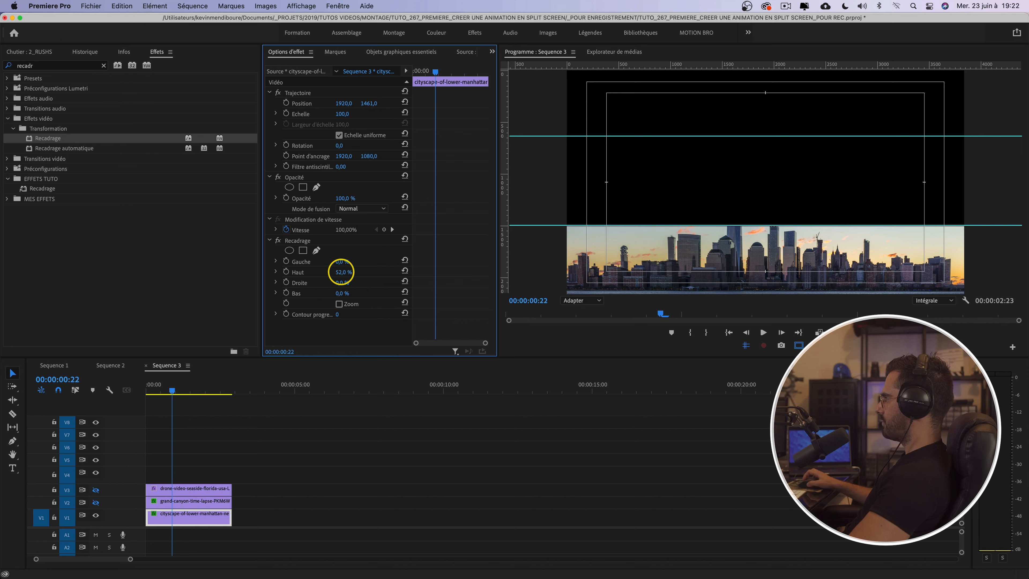
click(347, 271)
key(Down)
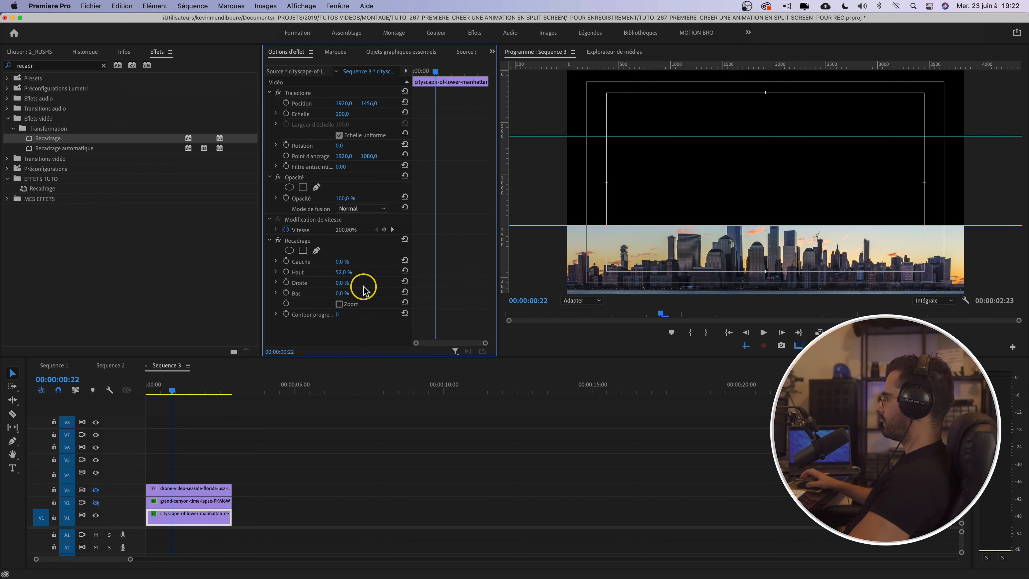
Show track V2, set the grand-canyon clip's vertical position to 778, and crop its top and bottom to the two guides
click(96, 503)
click(168, 501)
drag(369, 104, 368, 103)
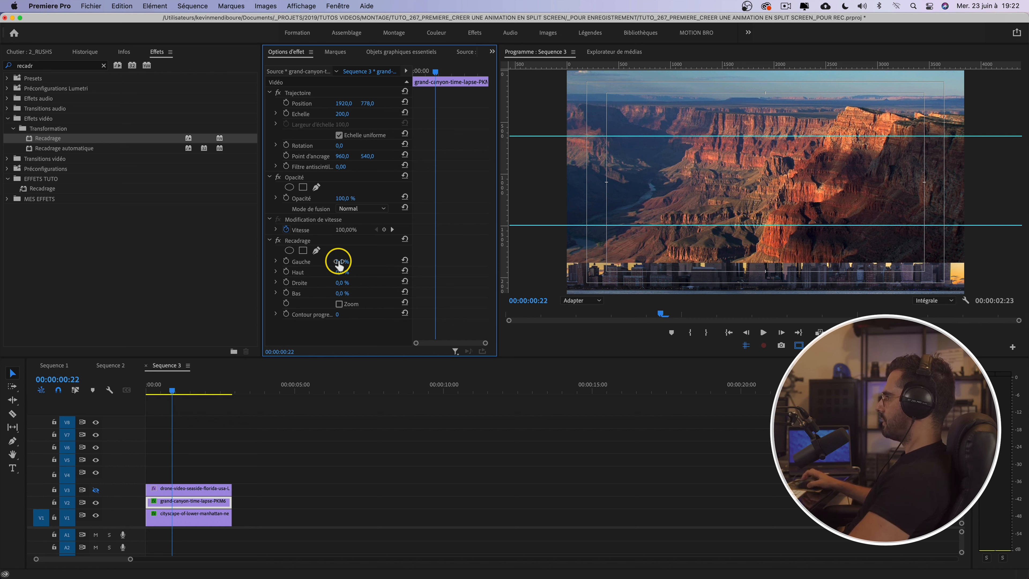
drag(340, 272, 340, 272)
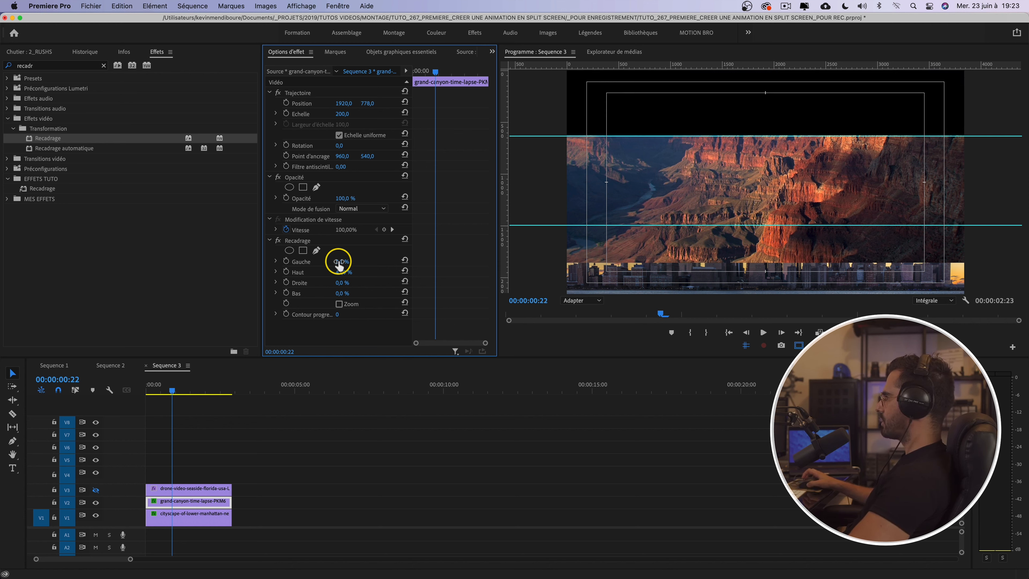
click(347, 271)
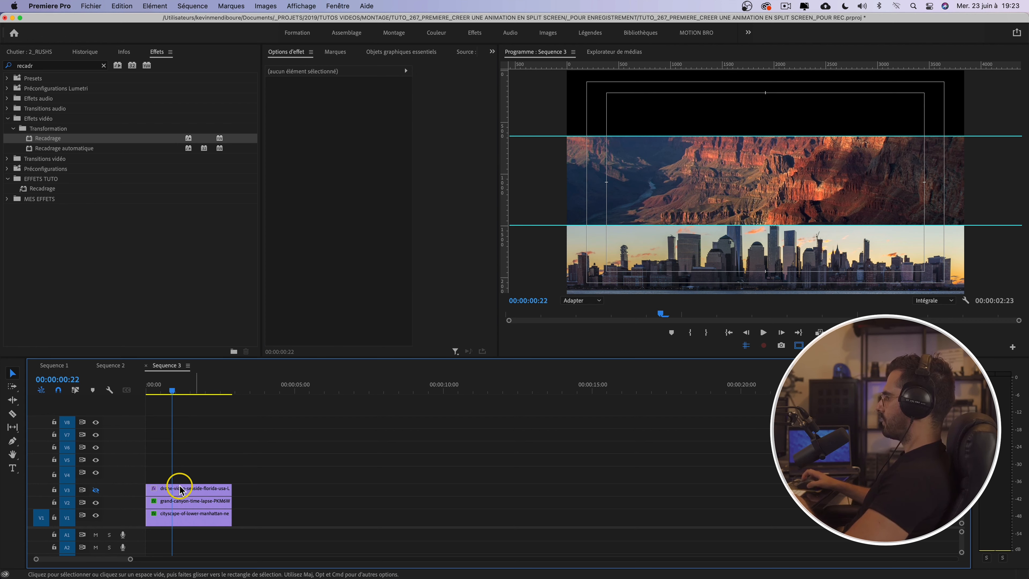
Show track V3 and move the drone seaside clip up to a vertical position of 1059
click(159, 490)
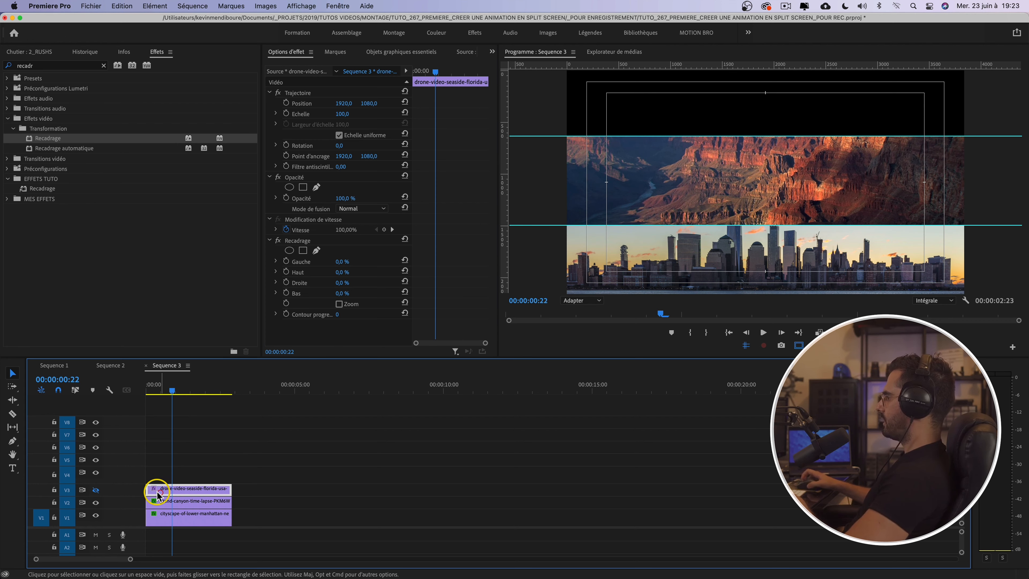
click(96, 490)
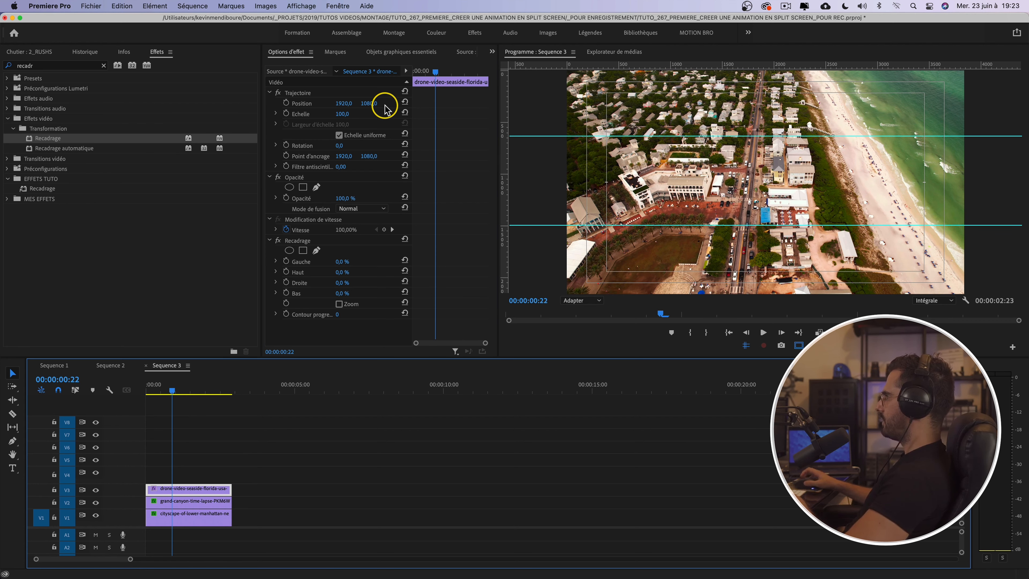
drag(376, 107, 367, 107)
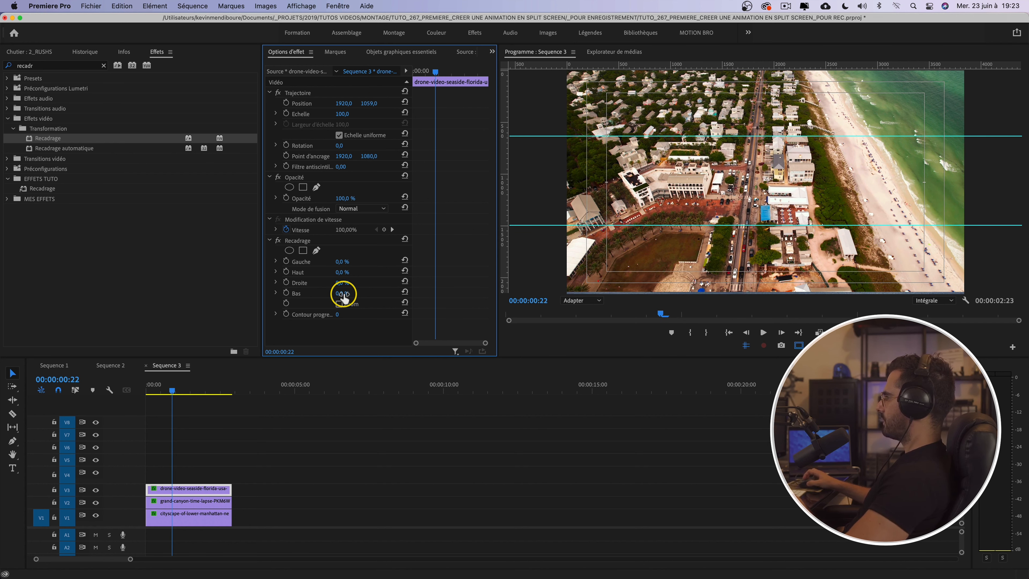
Play back the three-band sequence to check the layout, and hide the guides in the program preview
click(122, 381)
key(space)
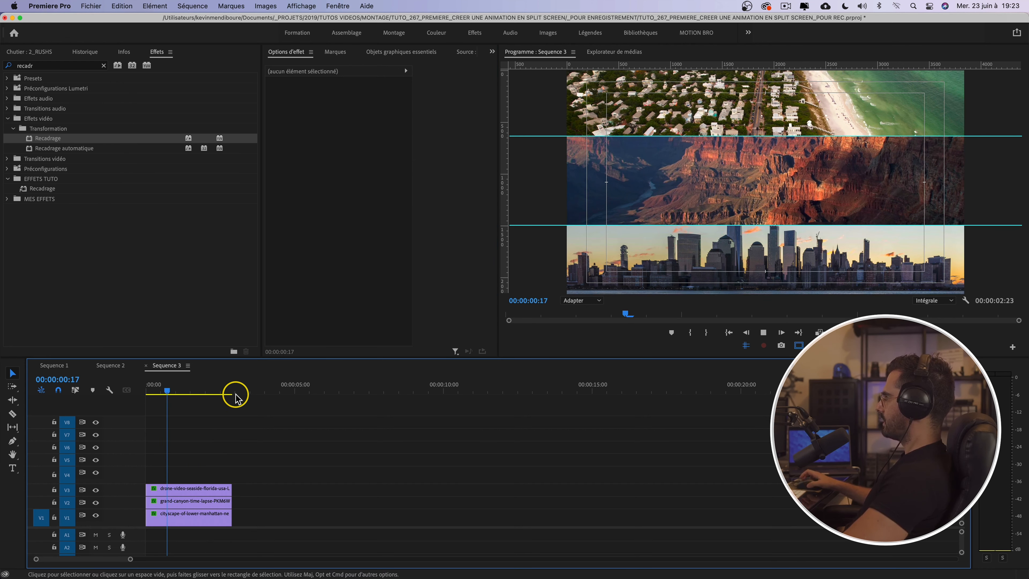
key(space)
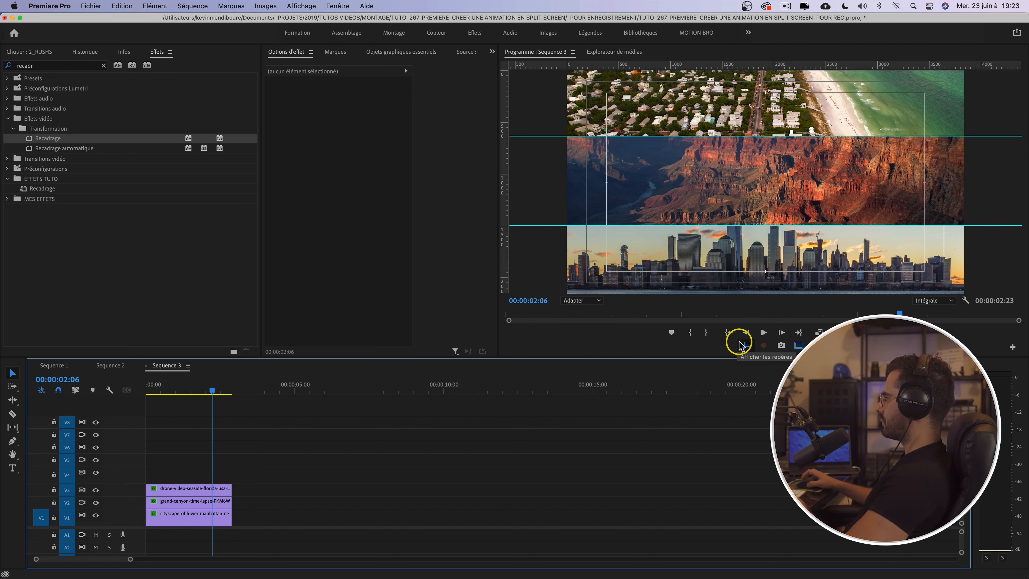
click(745, 347)
Add a text layer on track V4 at the start of the sequence and trim it to the end of the video clips
drag(208, 385, 74, 387)
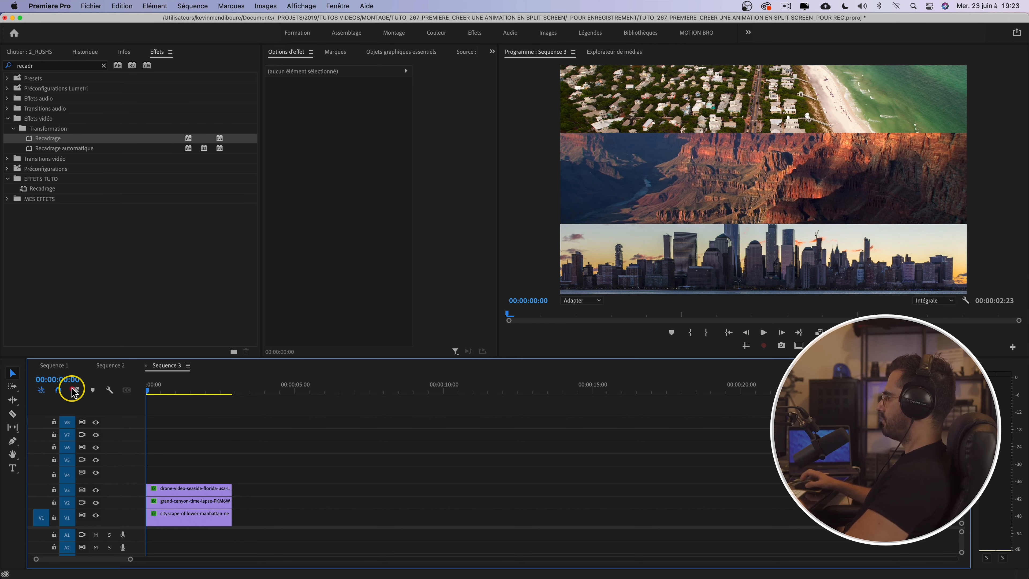
key(super+t)
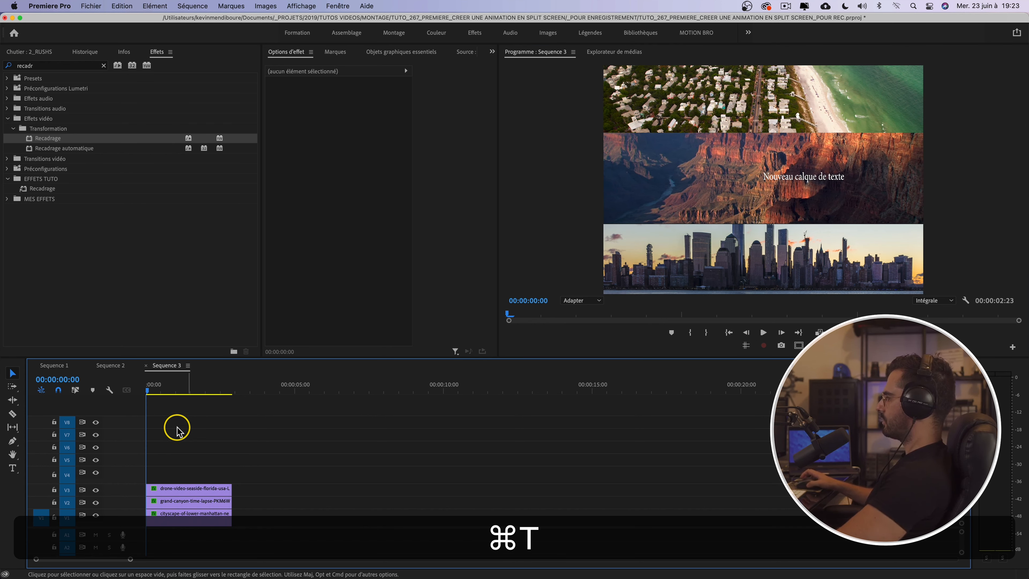
drag(293, 473, 231, 472)
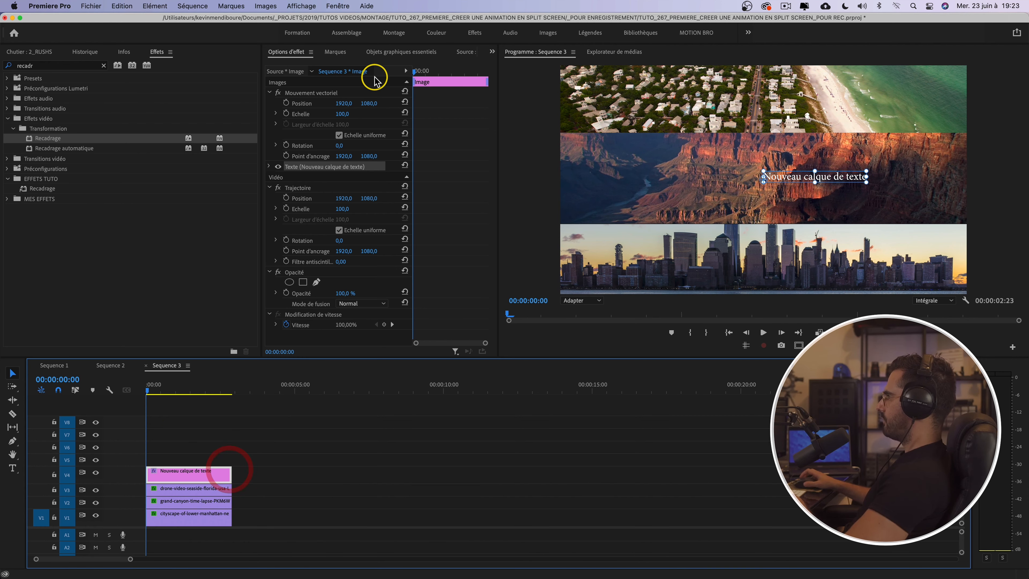
Delete the text from the V4 graphic and add a rectangle shape in its place
click(381, 53)
right_click(328, 86)
click(345, 137)
click(482, 97)
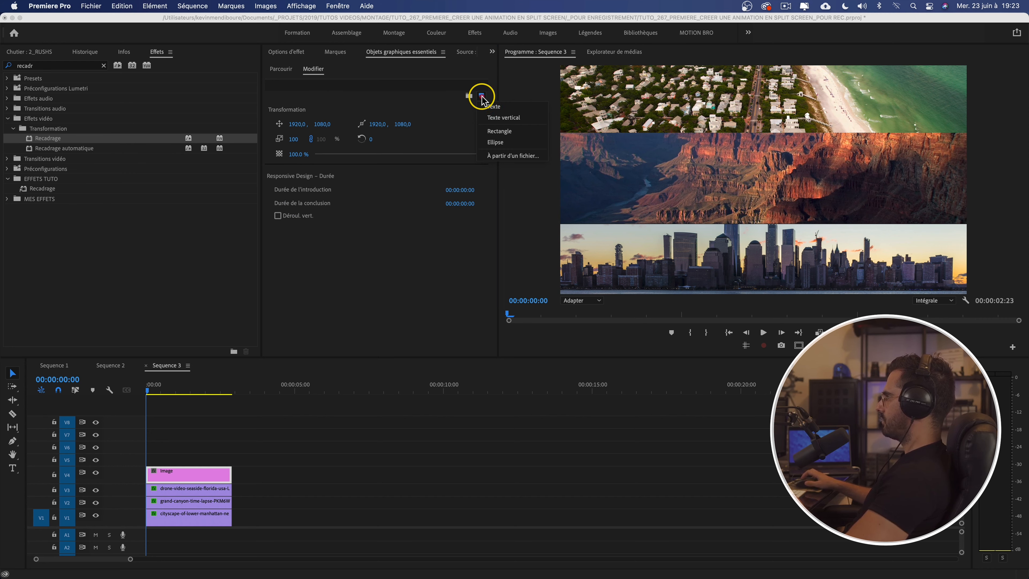
click(496, 131)
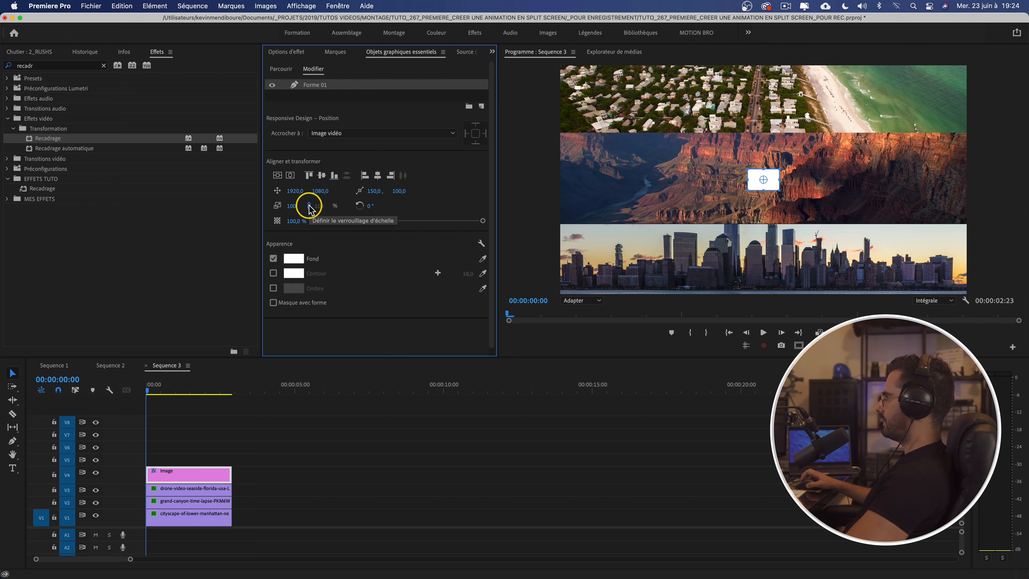
key(super+z)
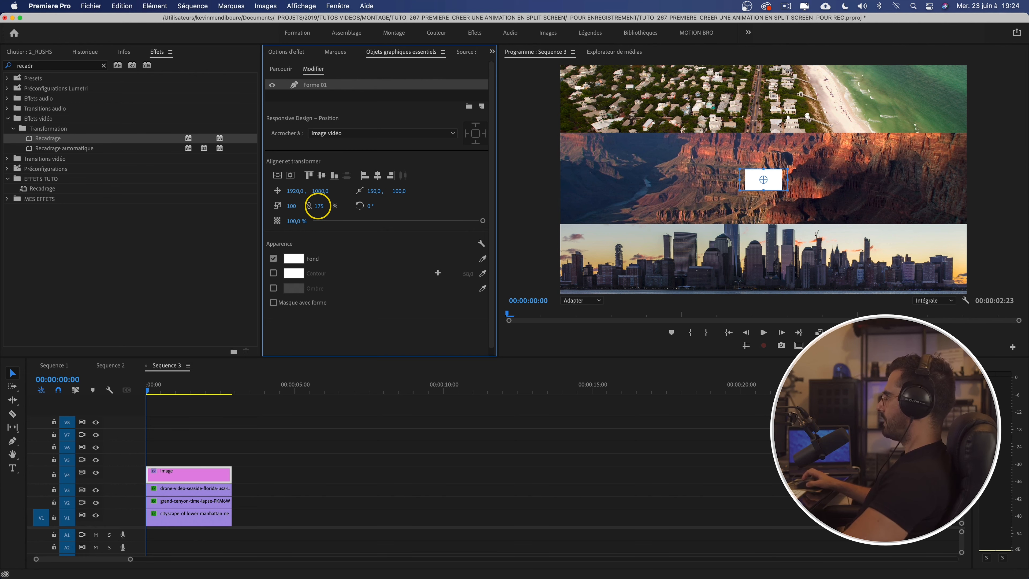